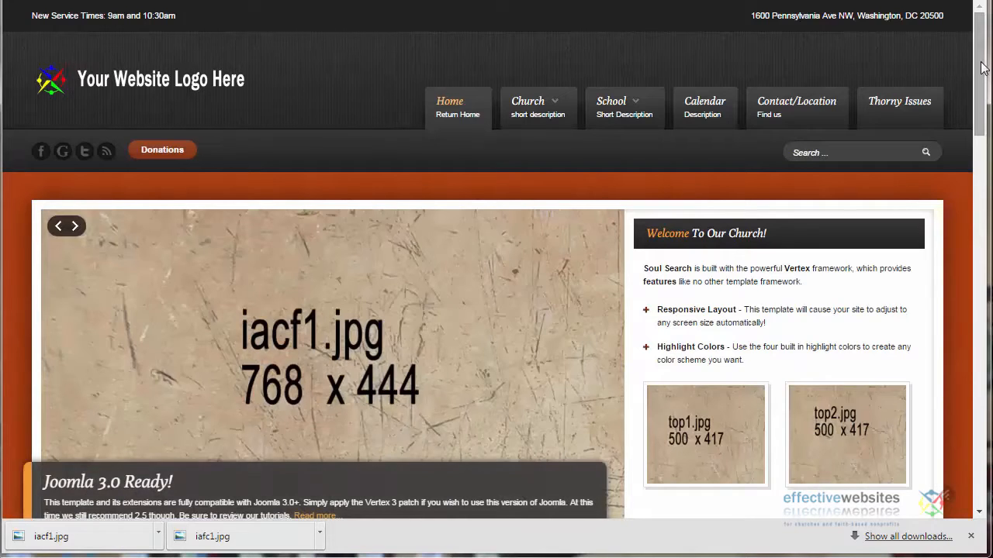
Switch to the site's Joomla administration and open the S5 Image and Content Fader v3 module for editing
{"action": "left_click_drag", "start_coordinate": [975, 68], "coordinate": [984, 95]}
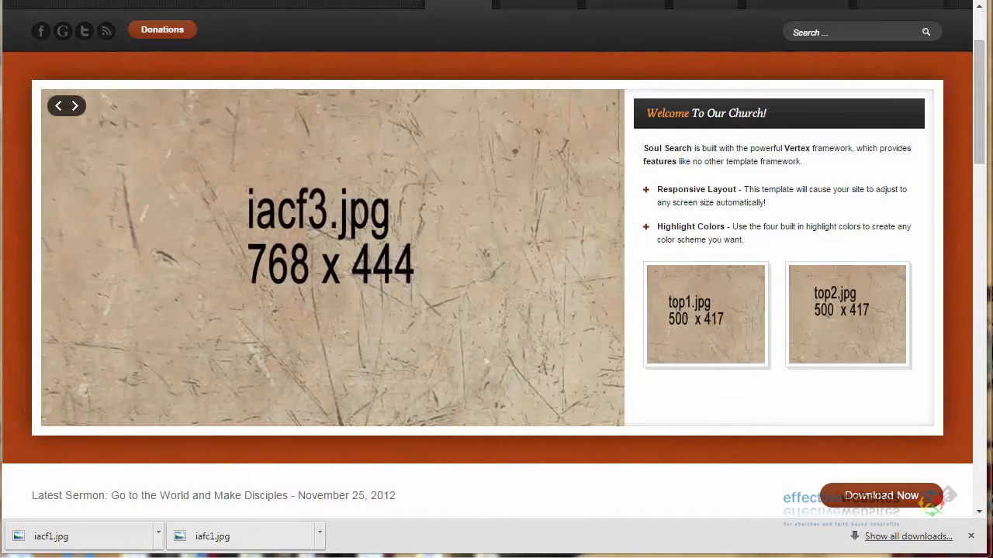
{"action": "key", "text": "ctrl+Tab"}
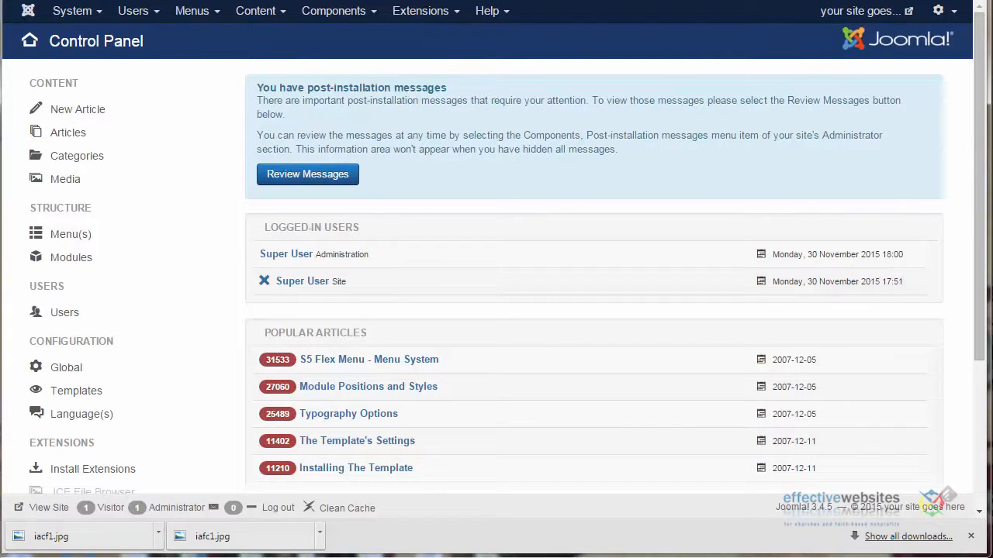
{"action": "left_click", "coordinate": [405, 16]}
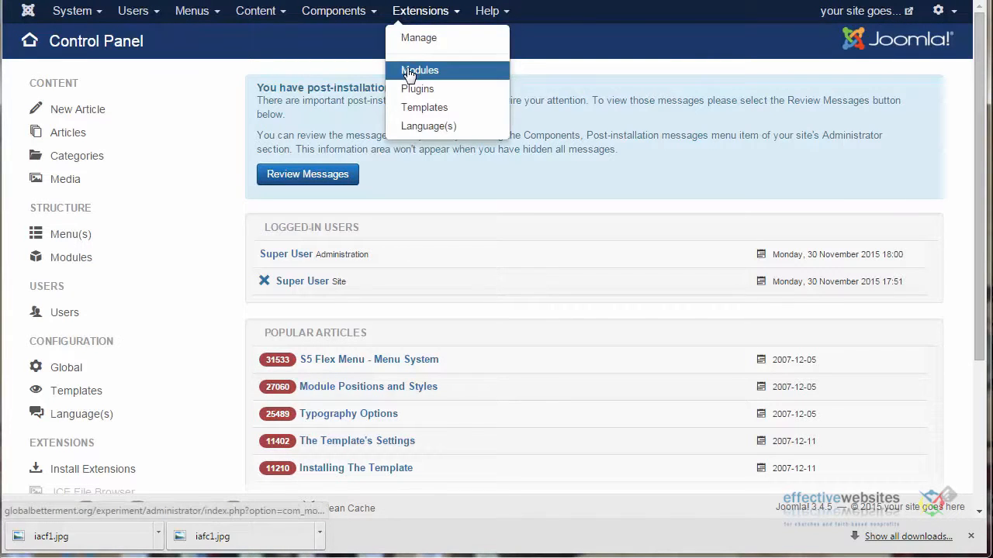
{"action": "left_click", "coordinate": [409, 72]}
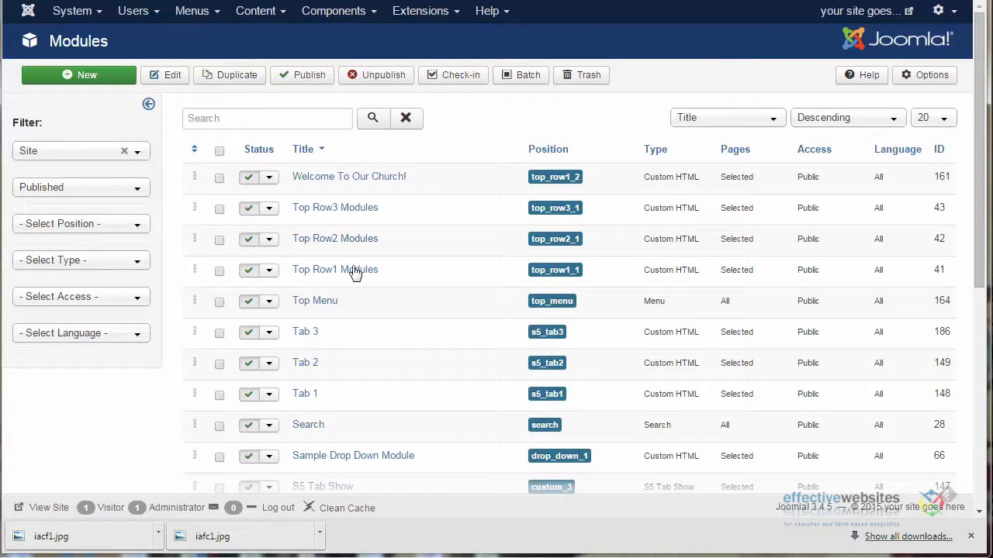
{"action": "scroll", "coordinate": [974, 268], "scroll_direction": "down", "scroll_amount": 3}
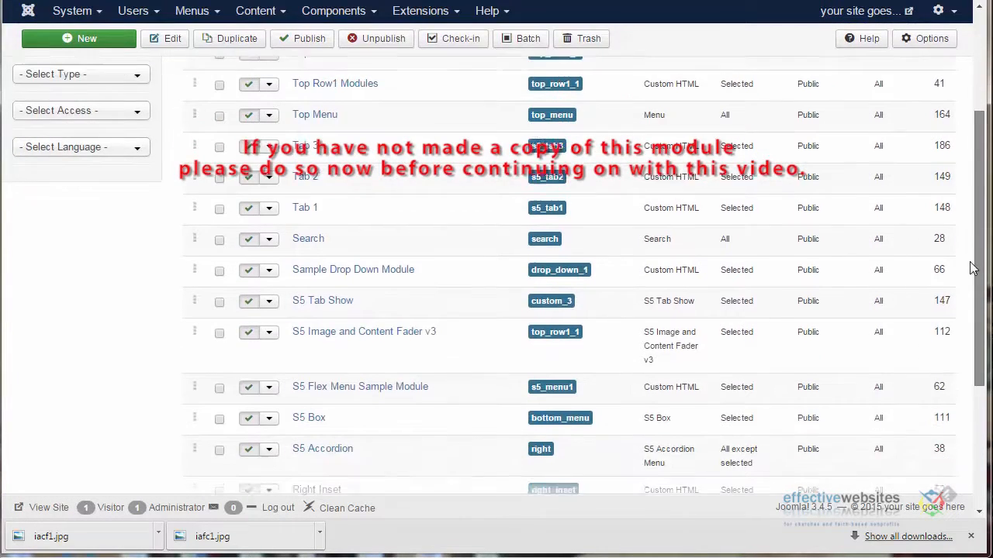
{"action": "scroll", "coordinate": [971, 268], "scroll_direction": "down", "scroll_amount": 3}
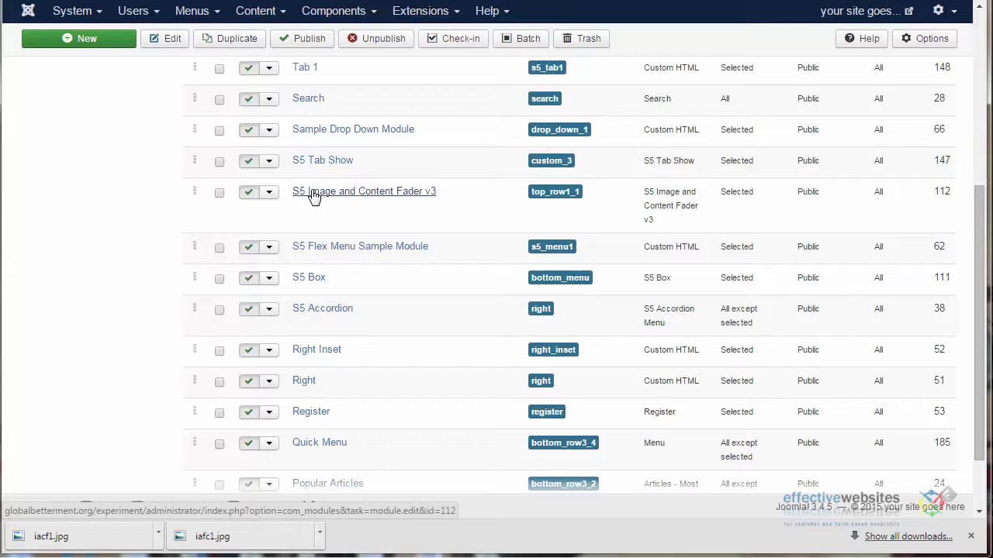
{"action": "left_click", "coordinate": [314, 196]}
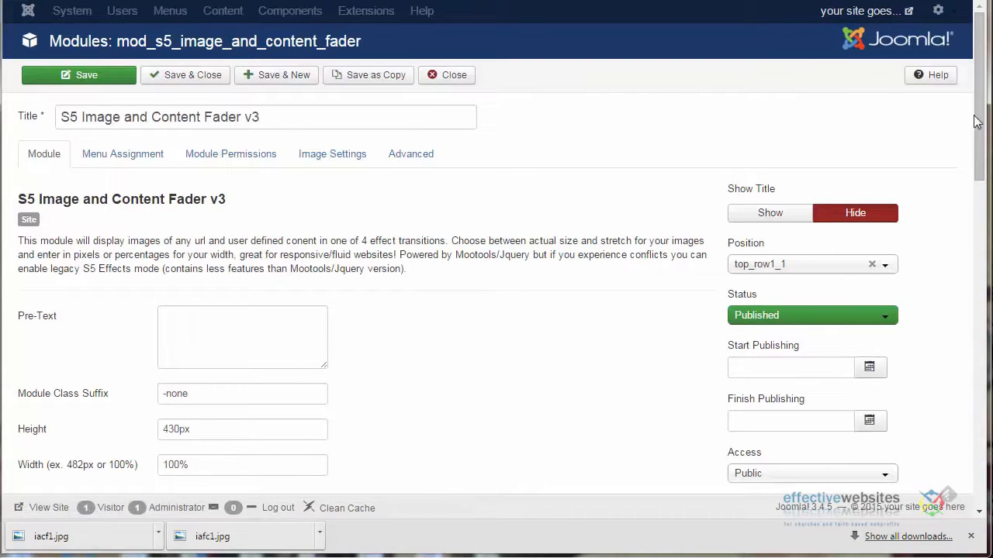
Set the fader module's Title 1 to "New Headline 1", save the module and display its image settings
{"action": "left_click_drag", "start_coordinate": [980, 116], "coordinate": [978, 415]}
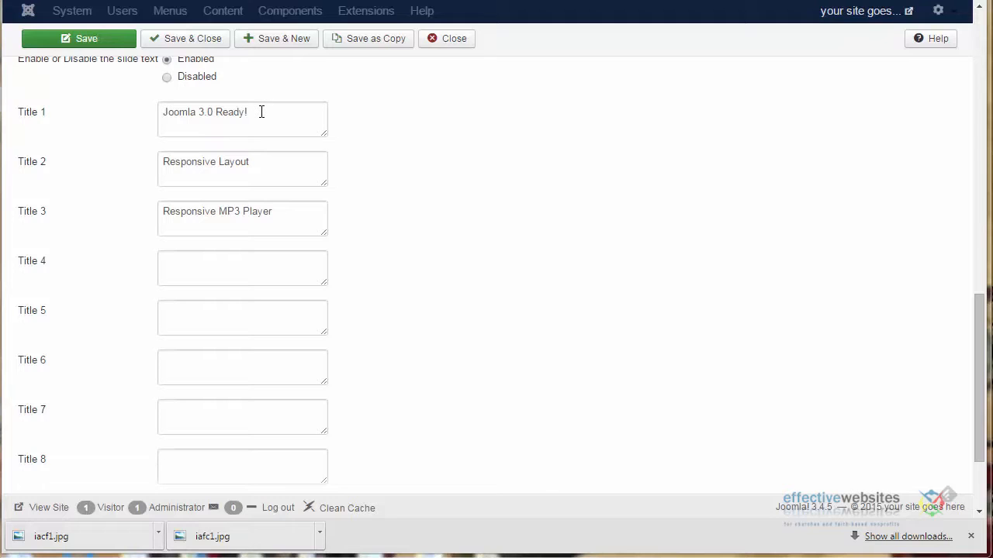
{"action": "left_click_drag", "start_coordinate": [261, 111], "coordinate": [142, 117]}
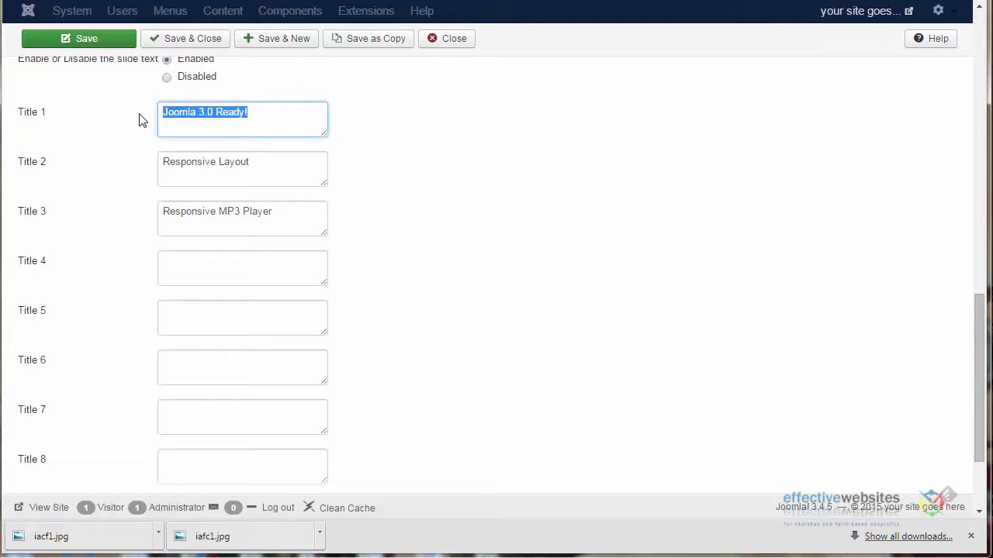
{"action": "type", "text": "New Headline 1"}
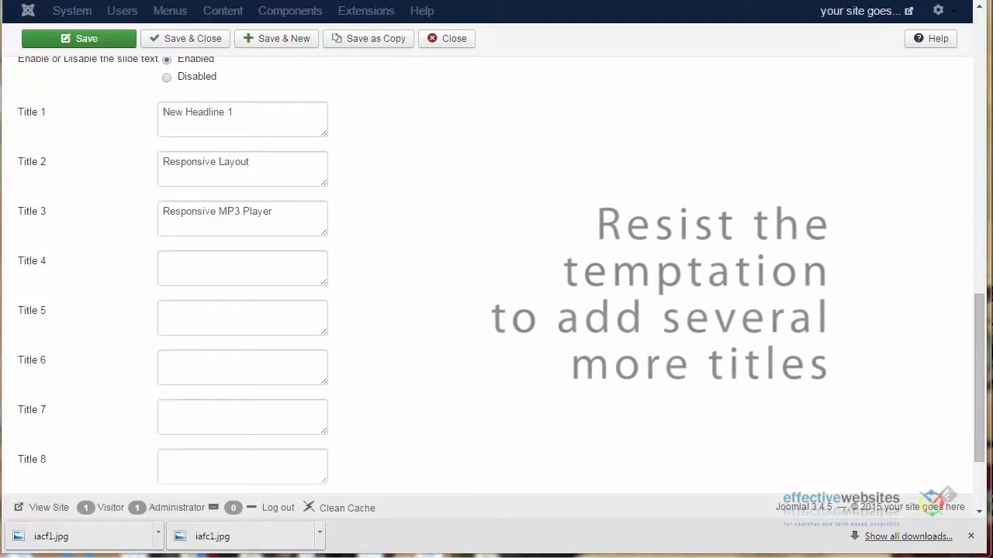
{"action": "left_click_drag", "start_coordinate": [983, 362], "coordinate": [967, 101]}
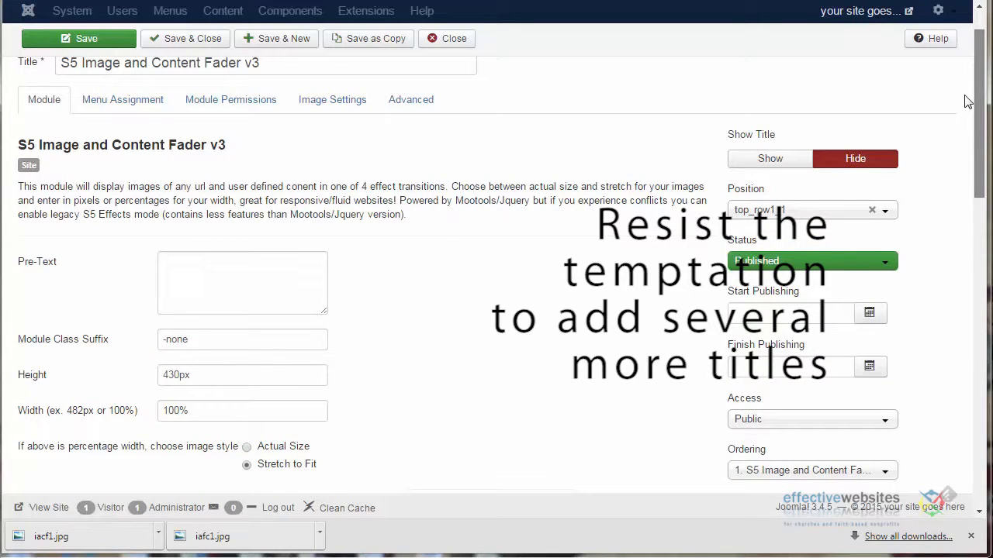
{"action": "left_click_drag", "start_coordinate": [967, 101], "coordinate": [981, 376]}
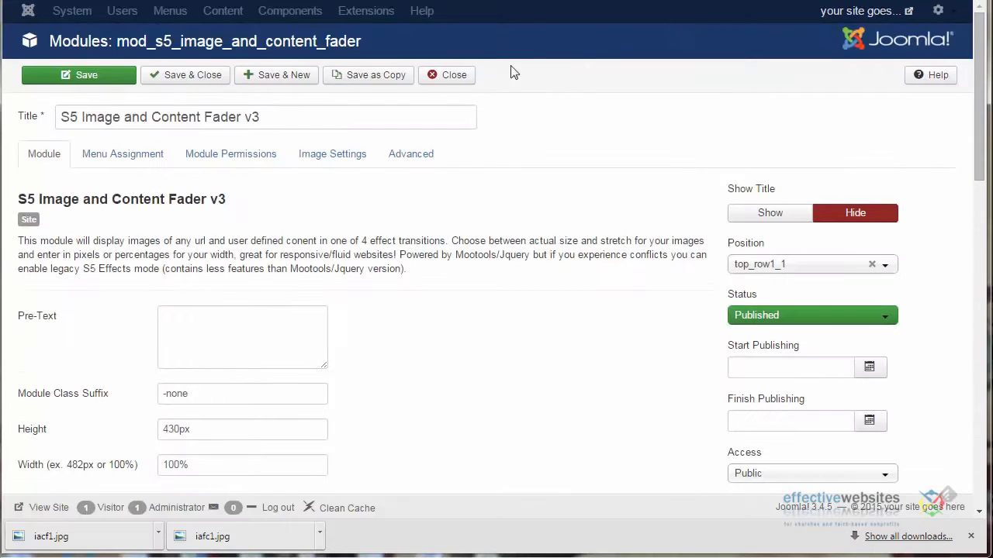
{"action": "left_click", "coordinate": [77, 78]}
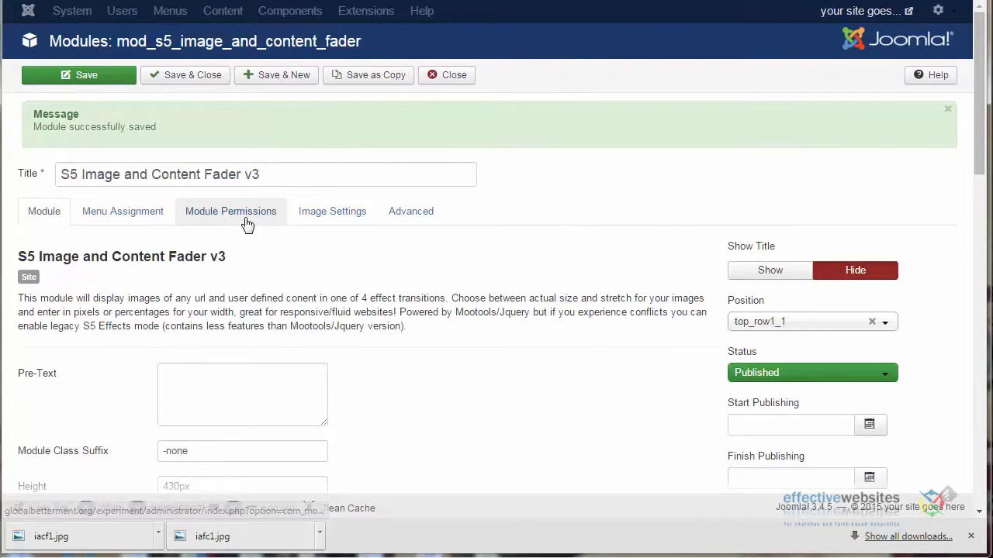
{"action": "left_click", "coordinate": [345, 219]}
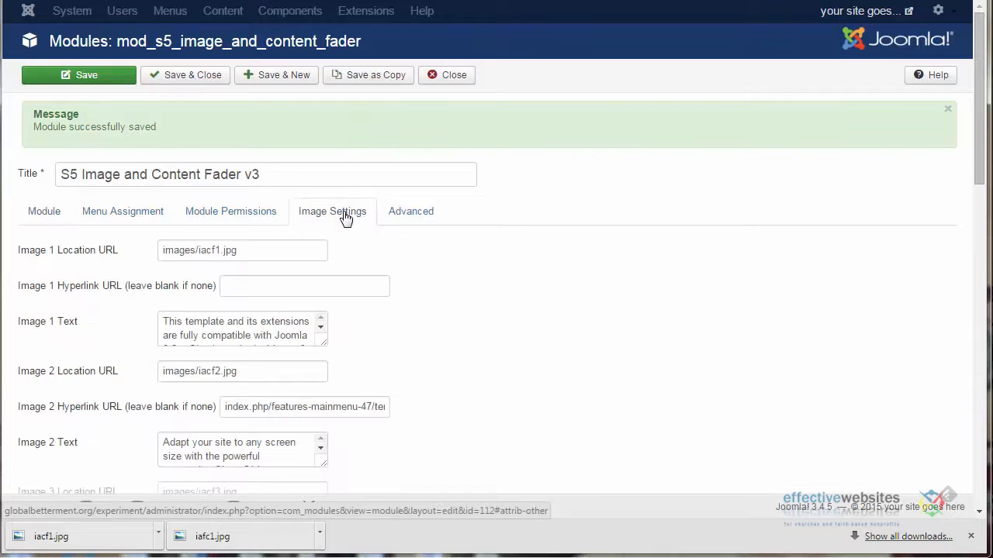
{"action": "scroll", "coordinate": [974, 166], "scroll_direction": "down", "scroll_amount": 2}
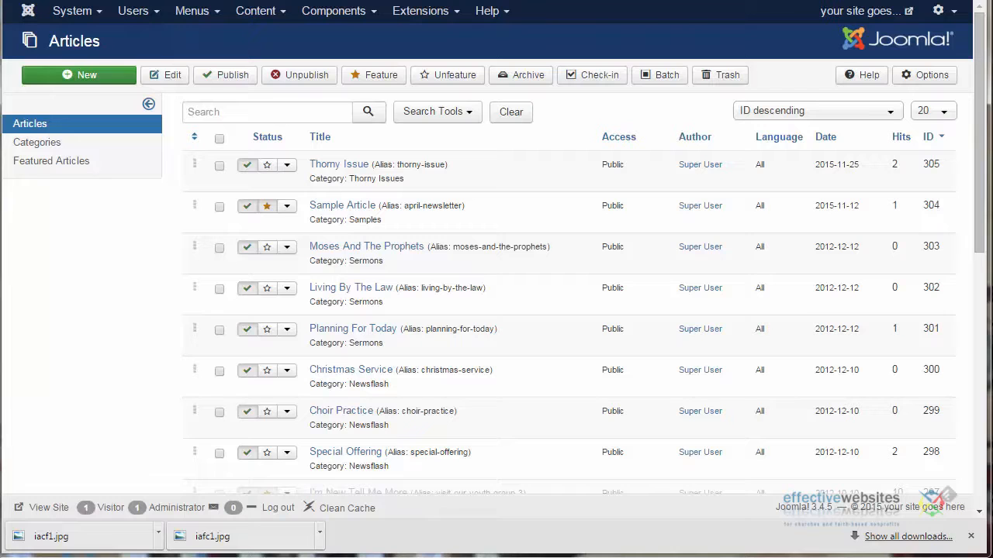
Open the Image Manager in the Thorny Issue article and check the URL and dimensions of iacf1.jpg
{"action": "left_click", "coordinate": [318, 169]}
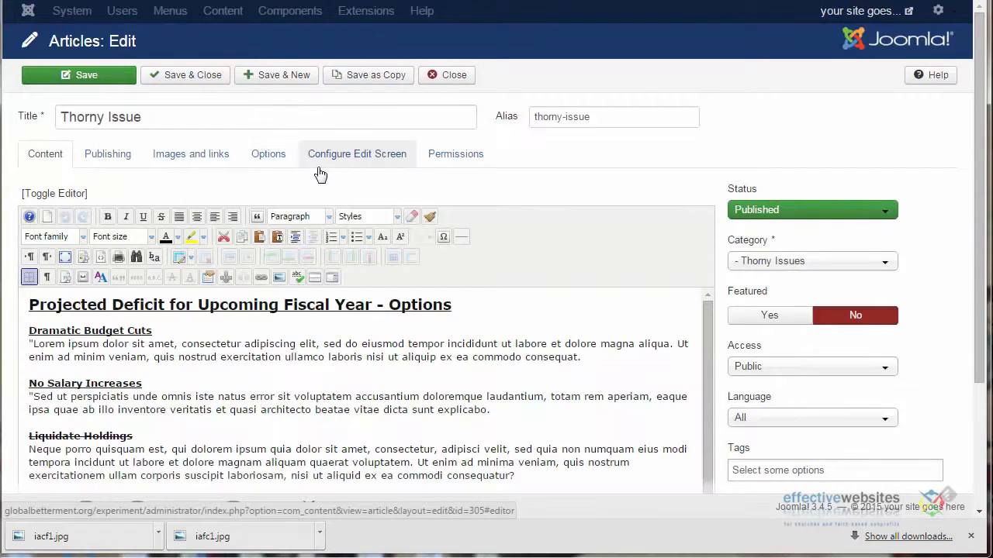
{"action": "left_click", "coordinate": [280, 279]}
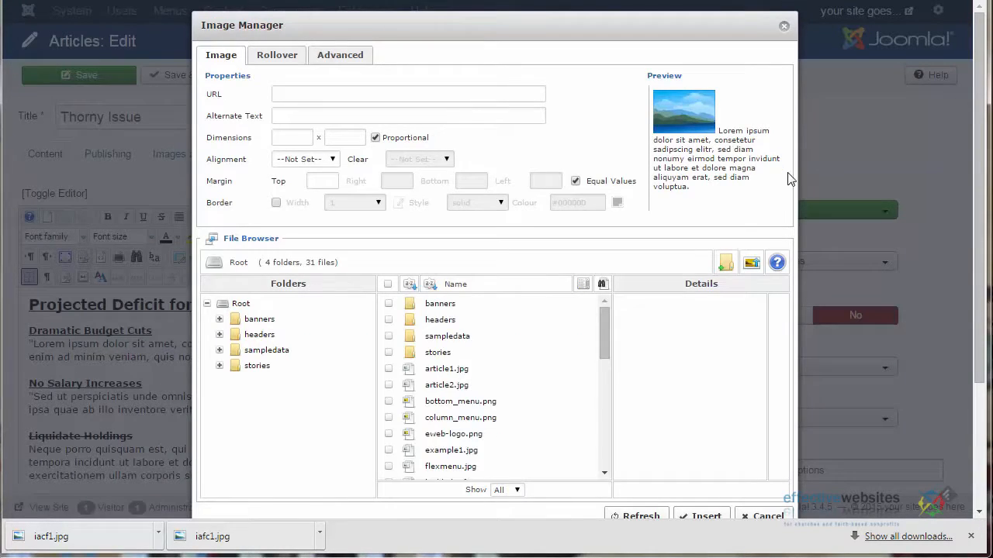
{"action": "left_click_drag", "start_coordinate": [605, 327], "coordinate": [604, 376]}
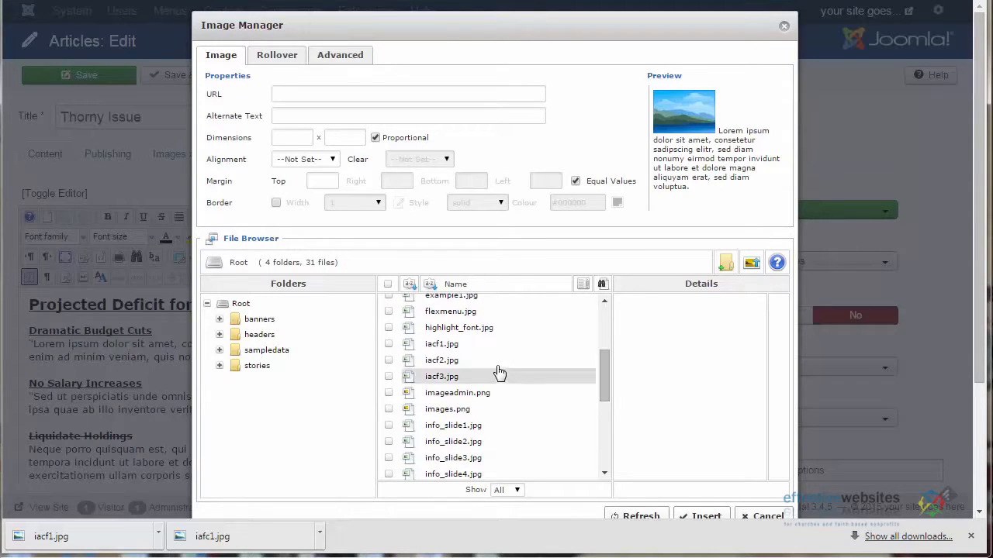
{"action": "left_click", "coordinate": [439, 344]}
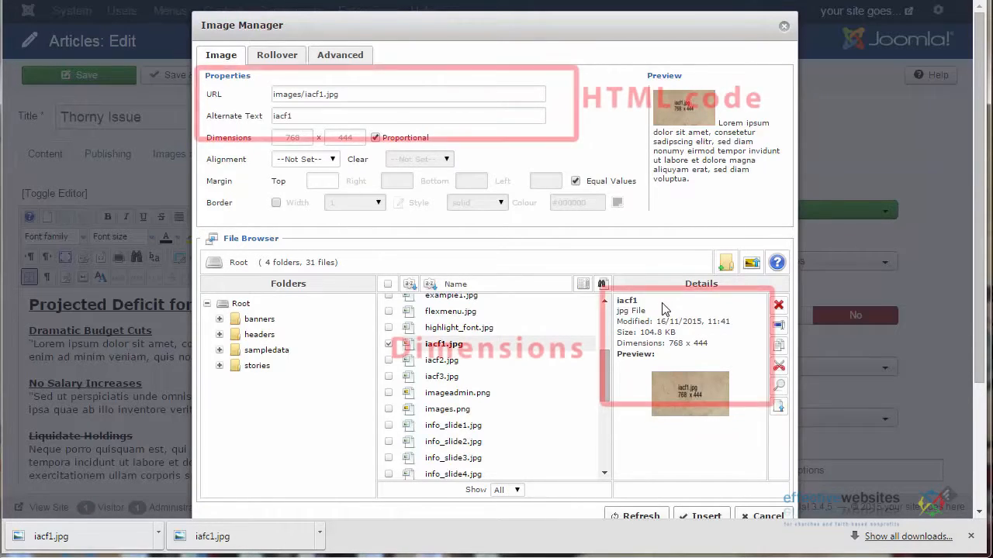
{"action": "left_click_drag", "start_coordinate": [339, 94], "coordinate": [248, 97]}
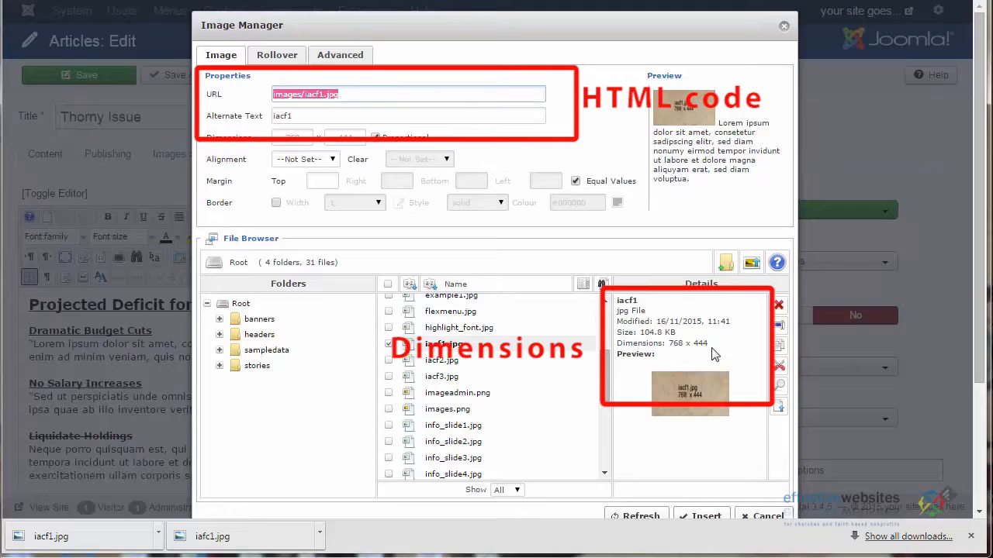
{"action": "left_click_drag", "start_coordinate": [709, 343], "coordinate": [670, 343]}
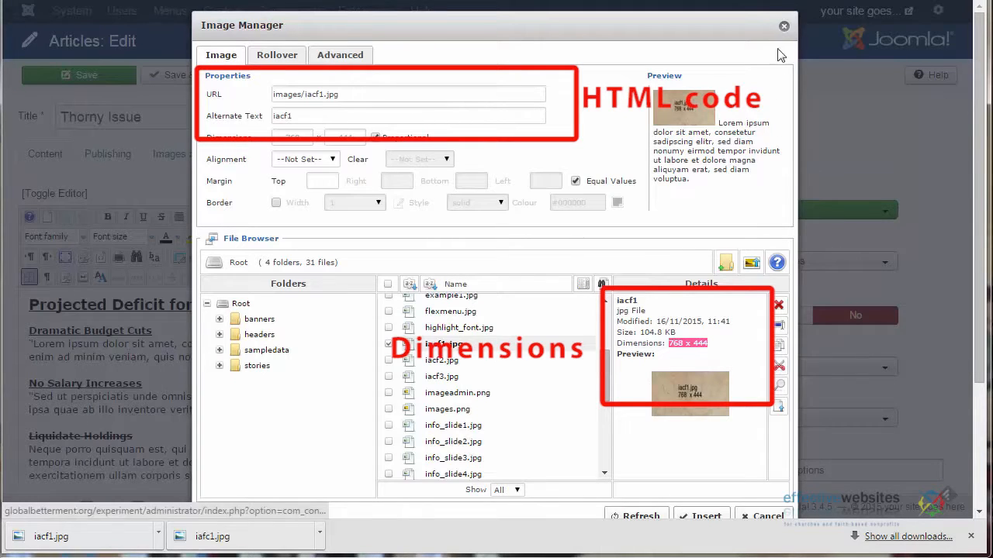
Upload the replacement iacf1.jpg group photo from the computer to the root image folder
{"action": "left_click", "coordinate": [751, 263]}
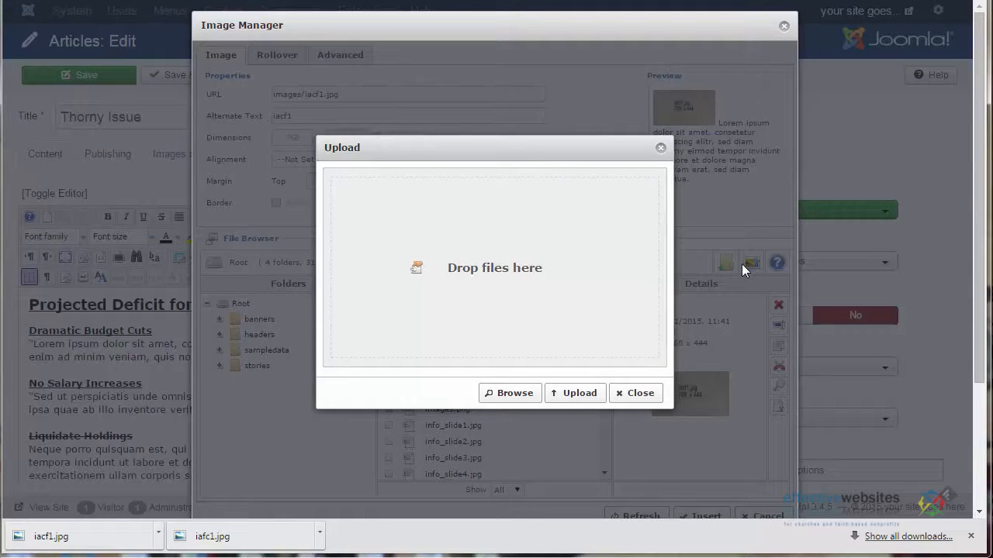
{"action": "left_click", "coordinate": [577, 399]}
{"action": "left_click", "coordinate": [515, 393]}
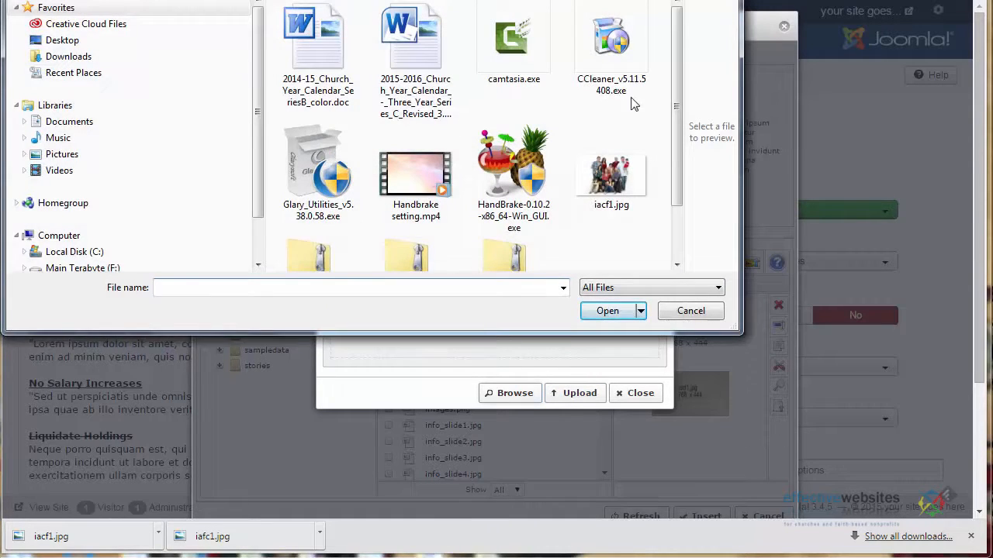
{"action": "left_click_drag", "start_coordinate": [675, 86], "coordinate": [672, 163]}
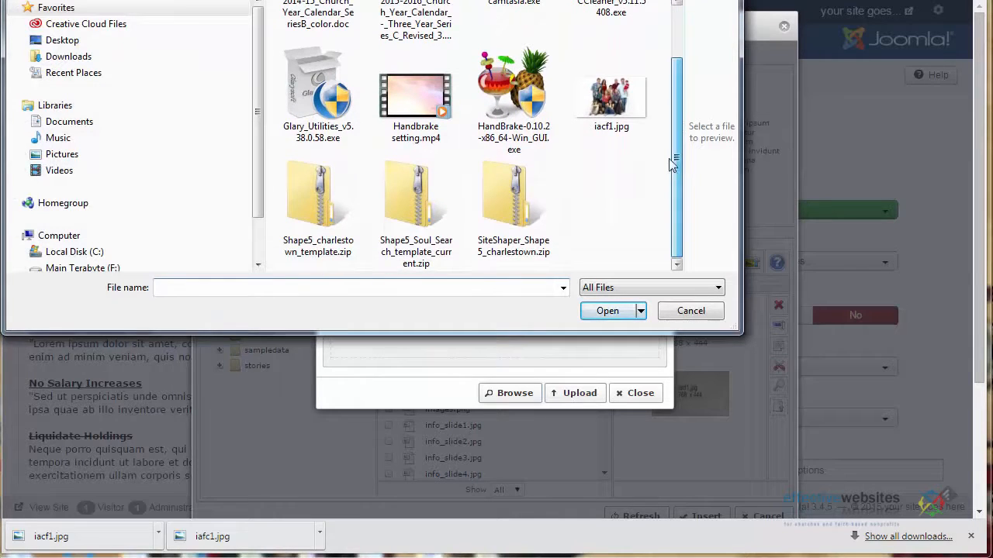
{"action": "double_click", "coordinate": [620, 96]}
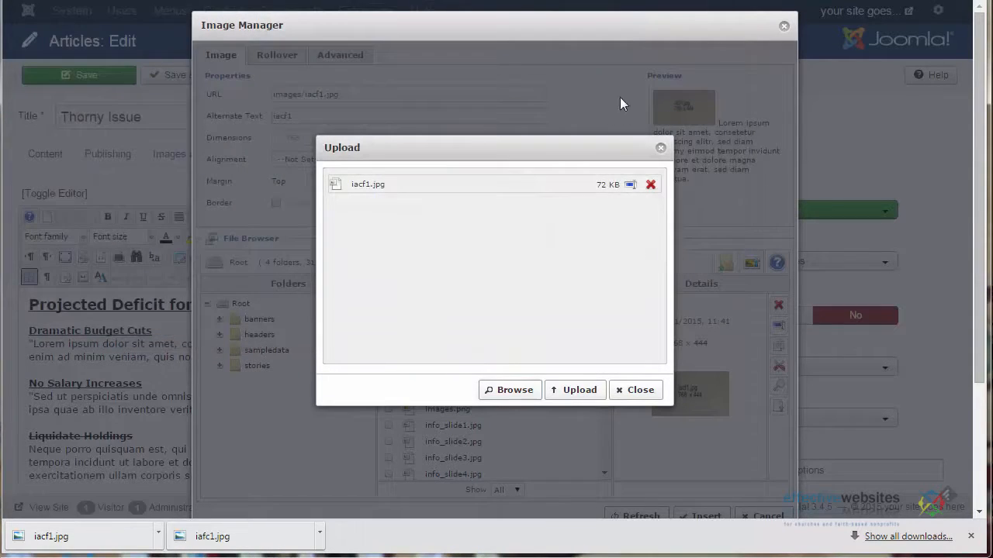
{"action": "left_click", "coordinate": [578, 391]}
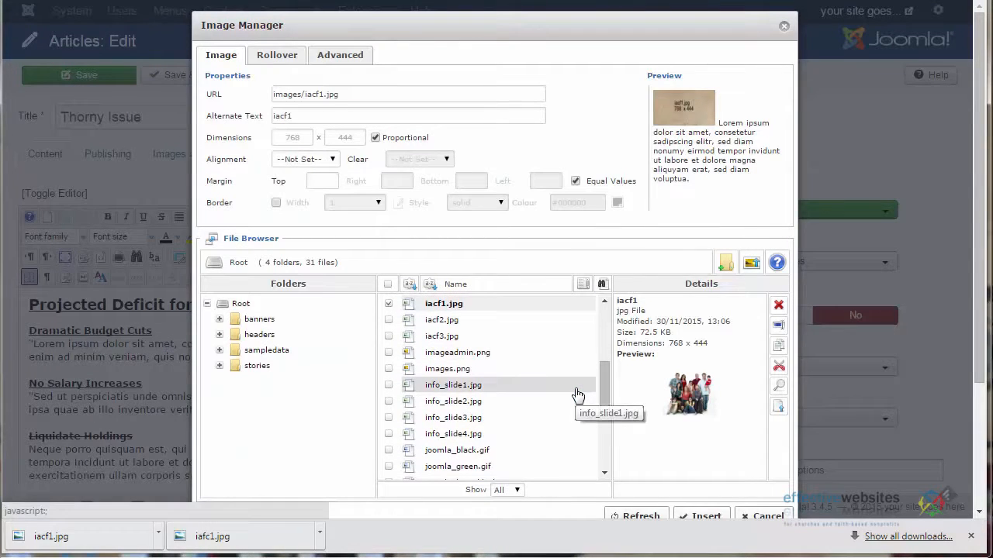
Check the URL of the uploaded iacf1.jpg and close the Image Manager
{"action": "scroll", "coordinate": [578, 395], "scroll_direction": "up", "scroll_amount": 1}
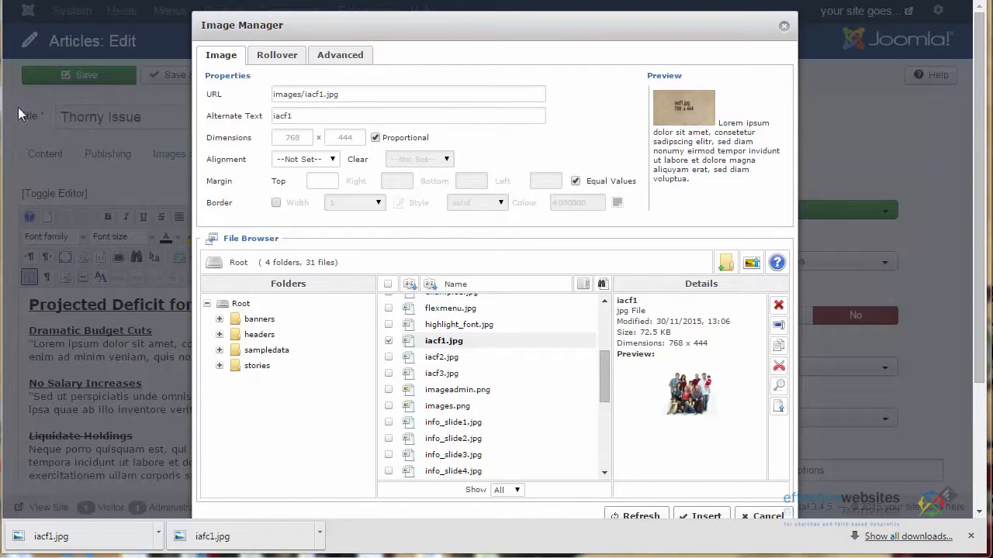
{"action": "left_click_drag", "start_coordinate": [350, 94], "coordinate": [256, 94]}
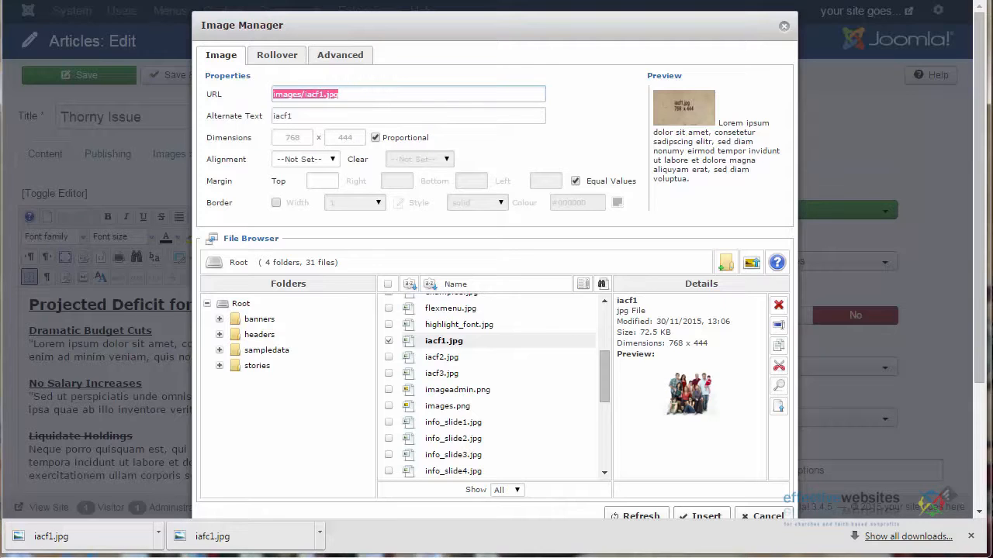
{"action": "left_click", "coordinate": [784, 28]}
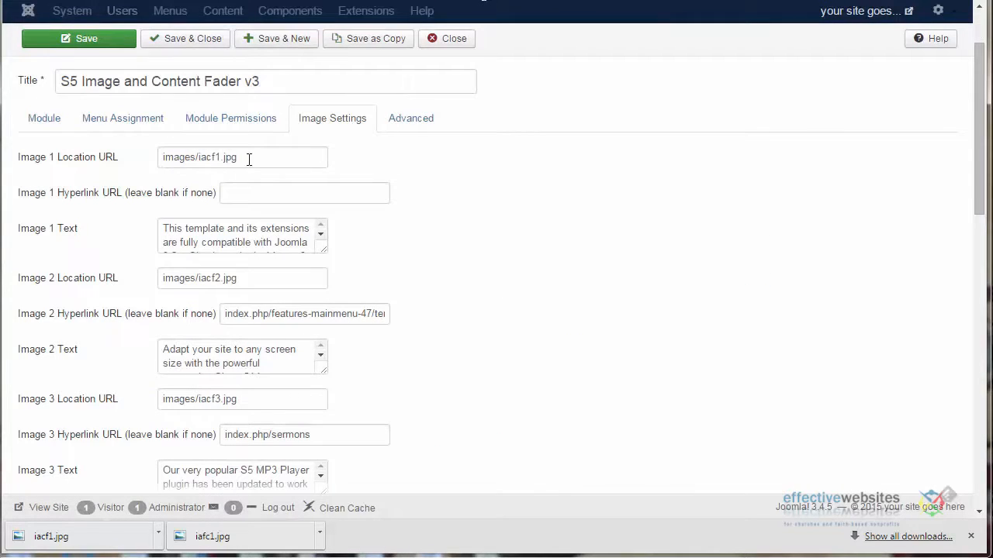
Set the fader module's Image 1 Location URL to images/iacf1.jpg and save the module
{"action": "left_click_drag", "start_coordinate": [188, 158], "coordinate": [138, 165]}
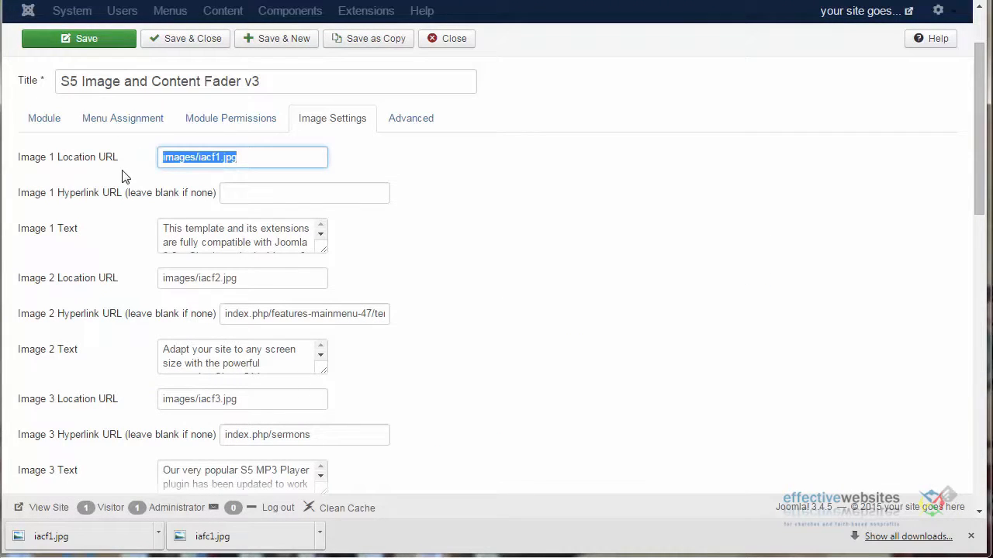
{"action": "left_click", "coordinate": [256, 160]}
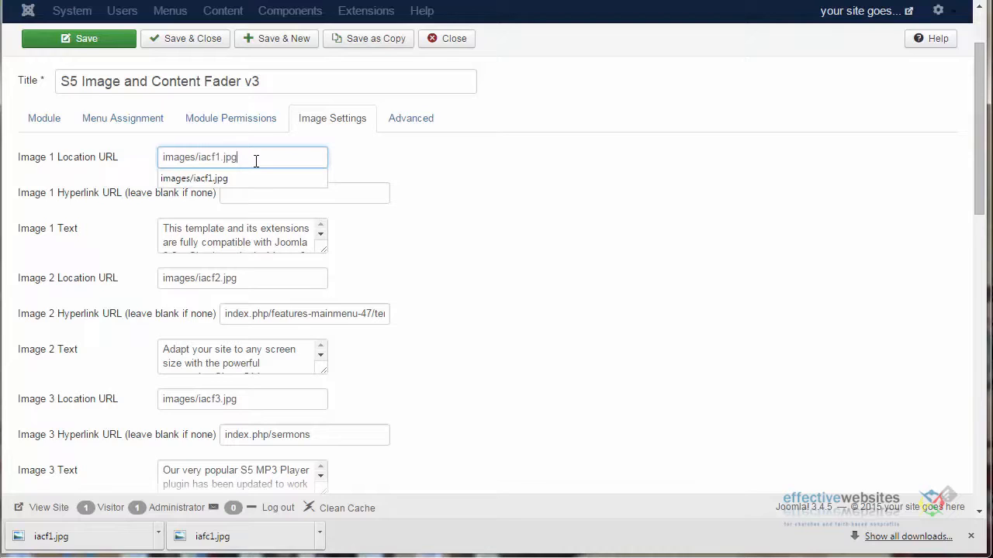
{"action": "left_click", "coordinate": [226, 178]}
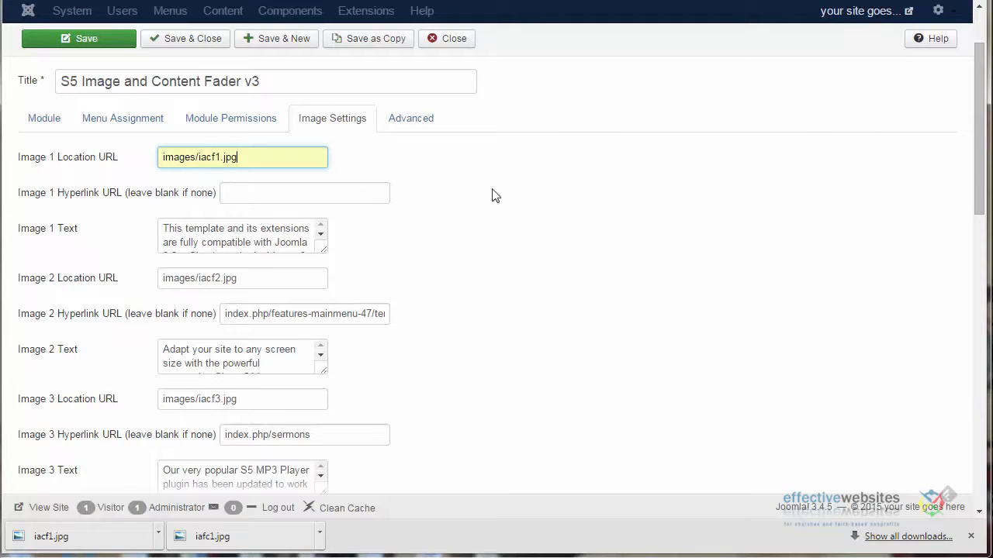
{"action": "left_click", "coordinate": [111, 43]}
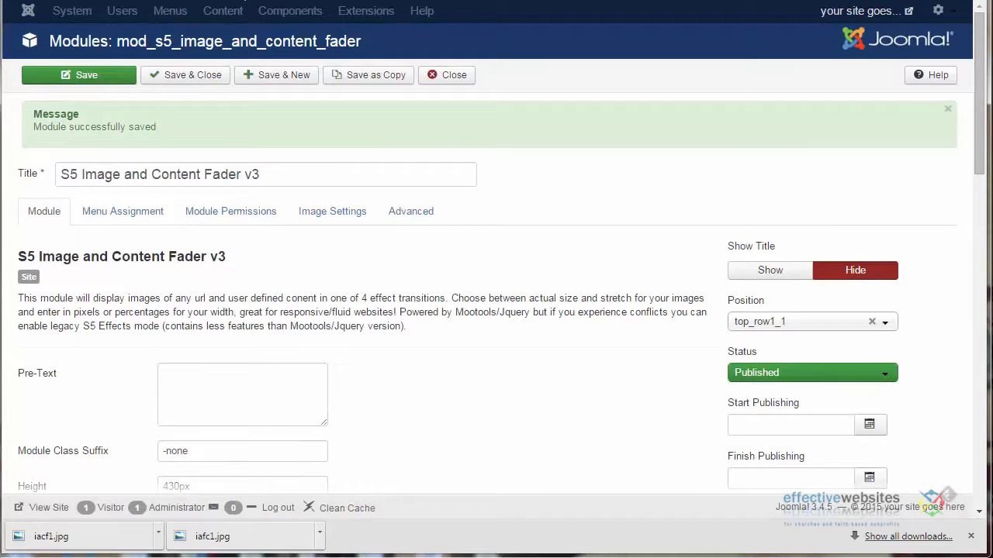
Replace the Image 1 Text wording before the Read more link with the paragraph starting "Vivamus elementum semper nisi. Aenean vulputate eleifend tellus." and save the module
{"action": "left_click", "coordinate": [337, 212]}
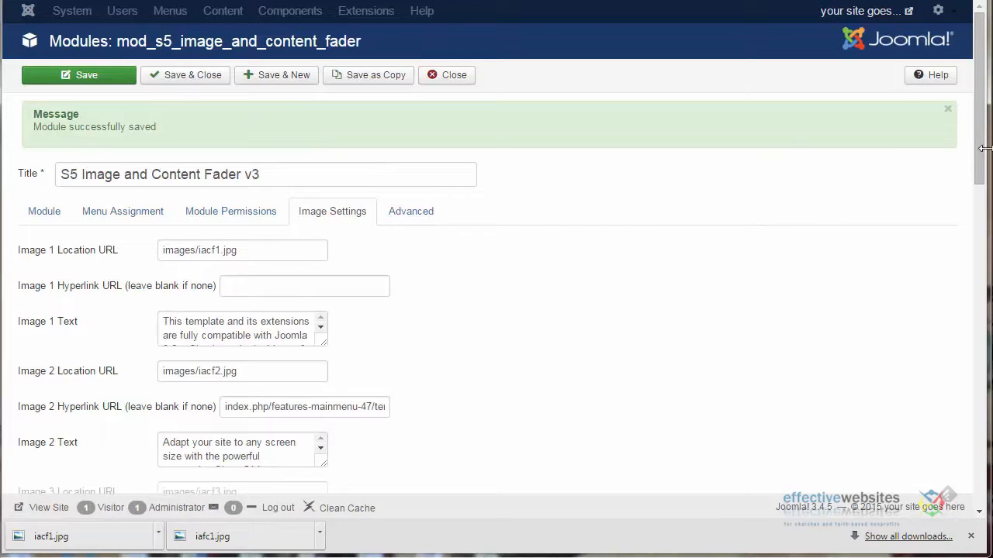
{"action": "left_click_drag", "start_coordinate": [987, 148], "coordinate": [982, 242]}
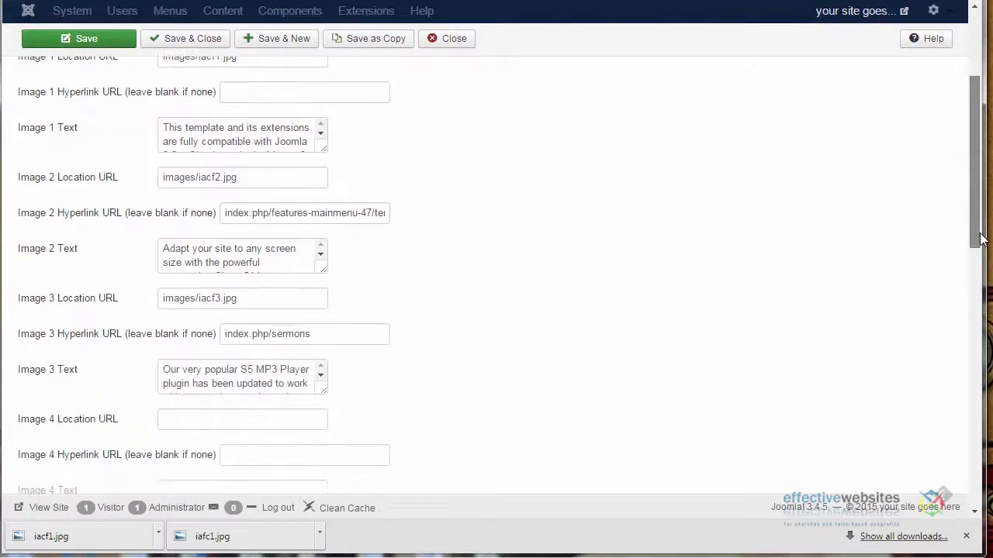
{"action": "left_click_drag", "start_coordinate": [326, 156], "coordinate": [475, 291]}
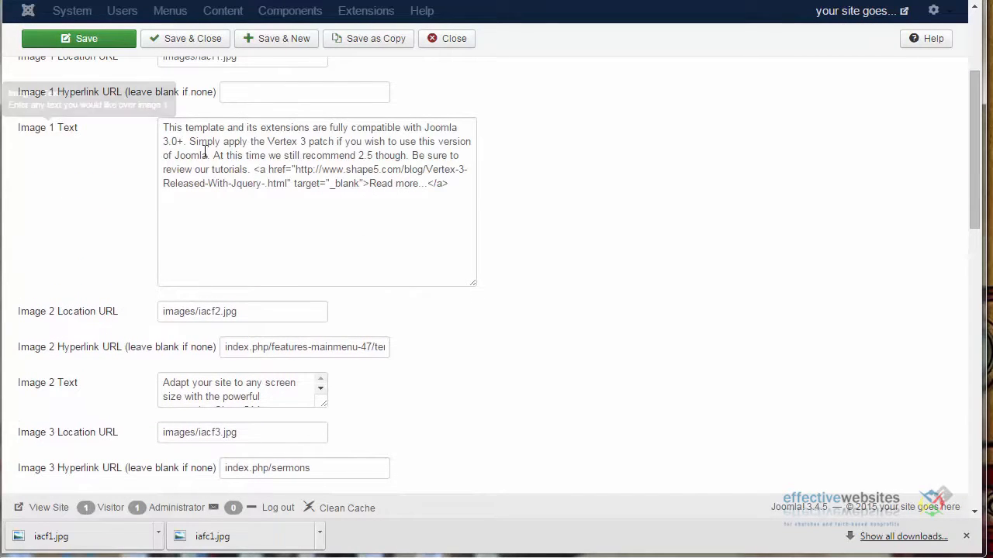
{"action": "left_click_drag", "start_coordinate": [251, 169], "coordinate": [149, 124]}
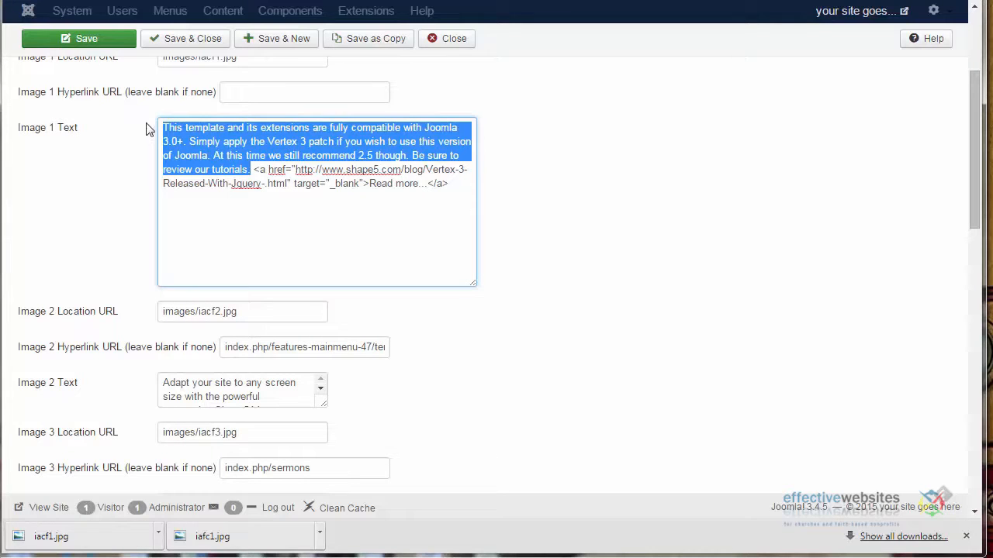
{"action": "key", "text": "BackSpace"}
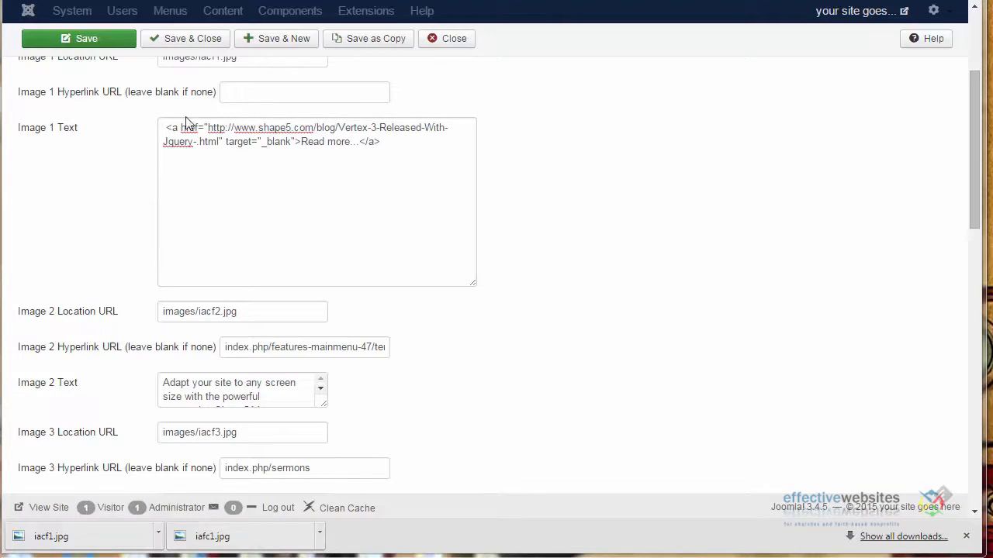
{"action": "left_click", "coordinate": [163, 129]}
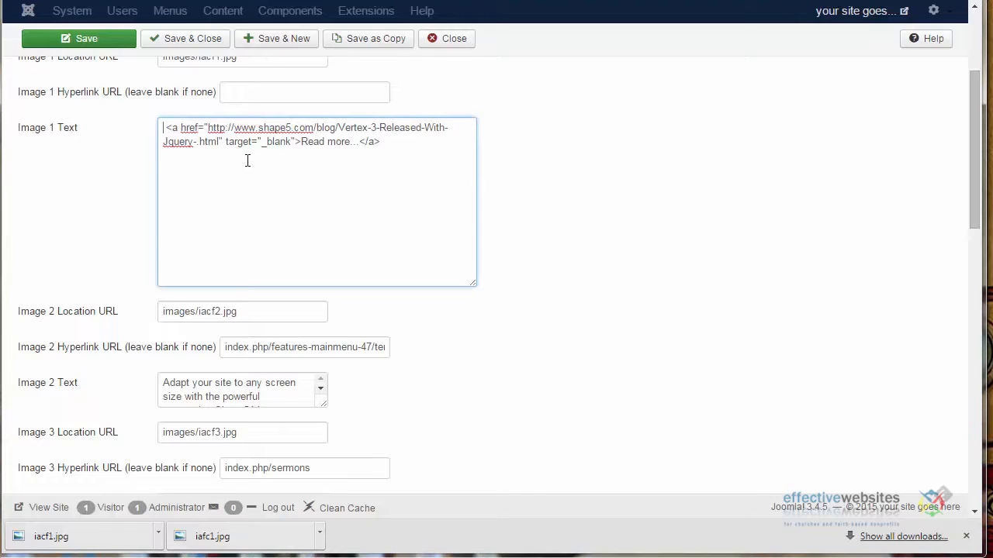
{"action": "type", "text": "Vivamus elementum semper nisi. Aenean vulputate eleifend tellus. Aliquam lorem ante, dapibus in, viverra quis, feugiat a, tellus."}
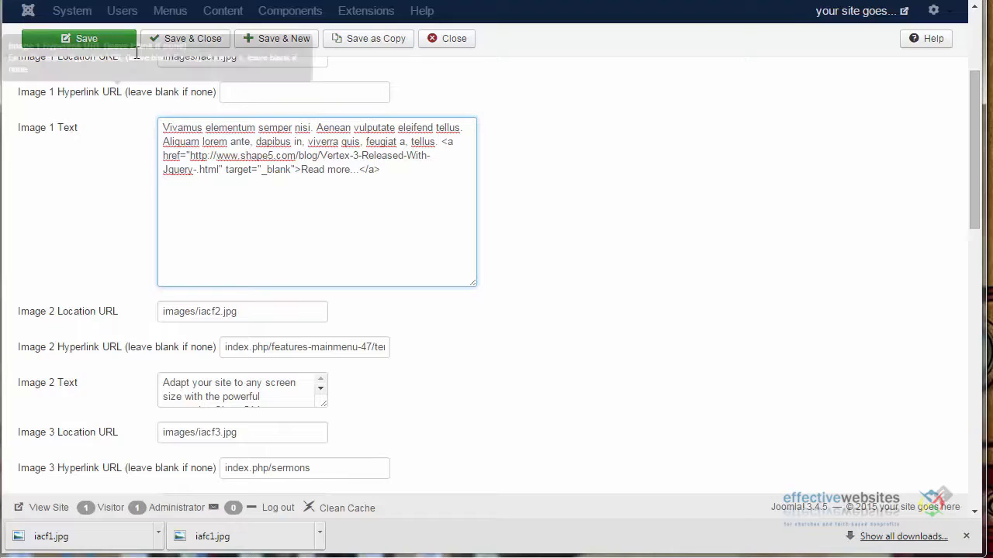
{"action": "left_click", "coordinate": [85, 39]}
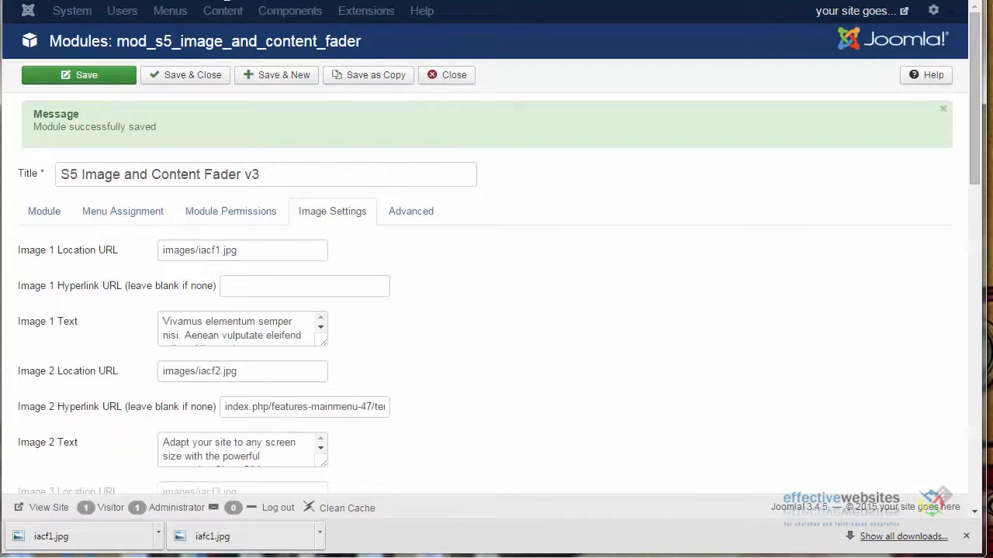
Reload the website's homepage to check the slideshow, and open the Thorny Issues page for its URL
{"action": "left_click", "coordinate": [223, 0]}
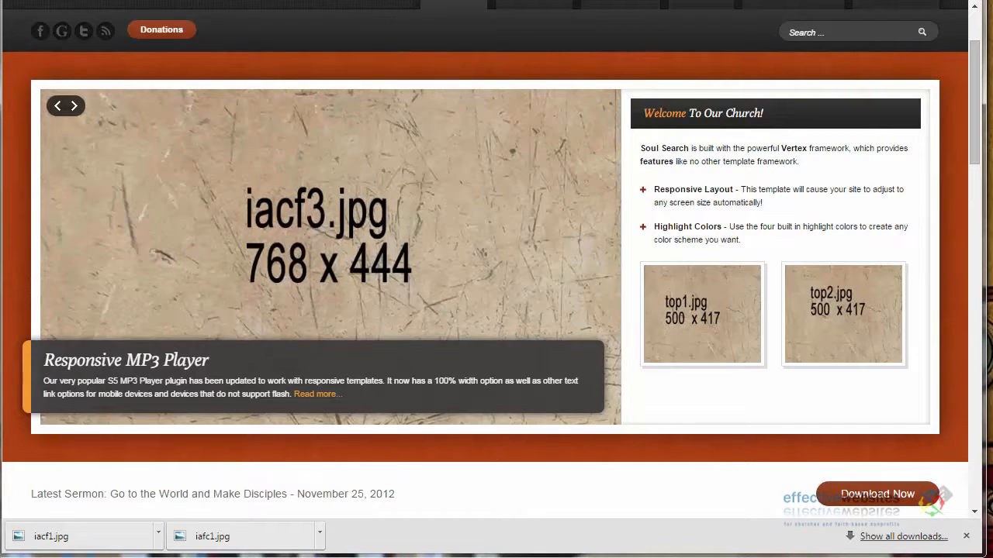
{"action": "key", "text": "F5"}
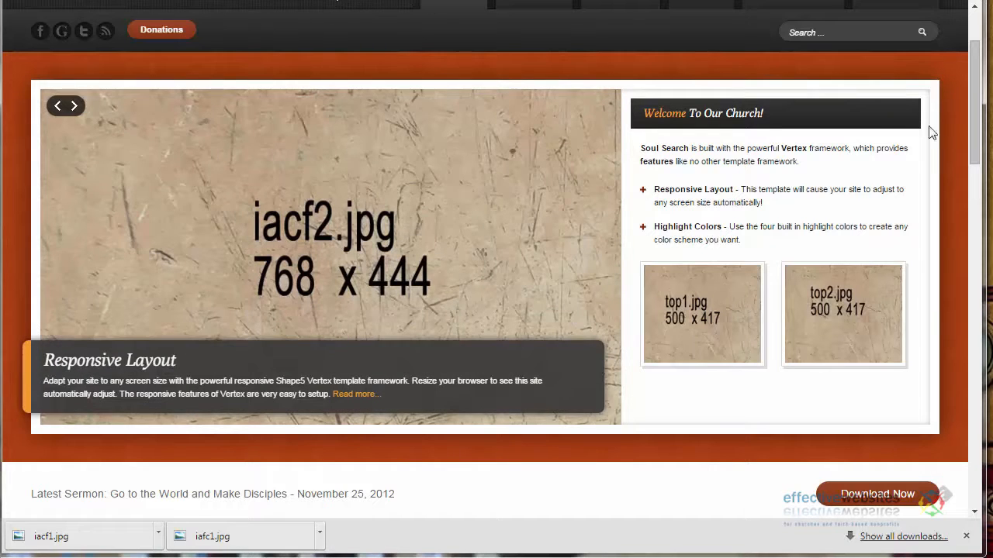
{"action": "left_click_drag", "start_coordinate": [976, 112], "coordinate": [977, 81]}
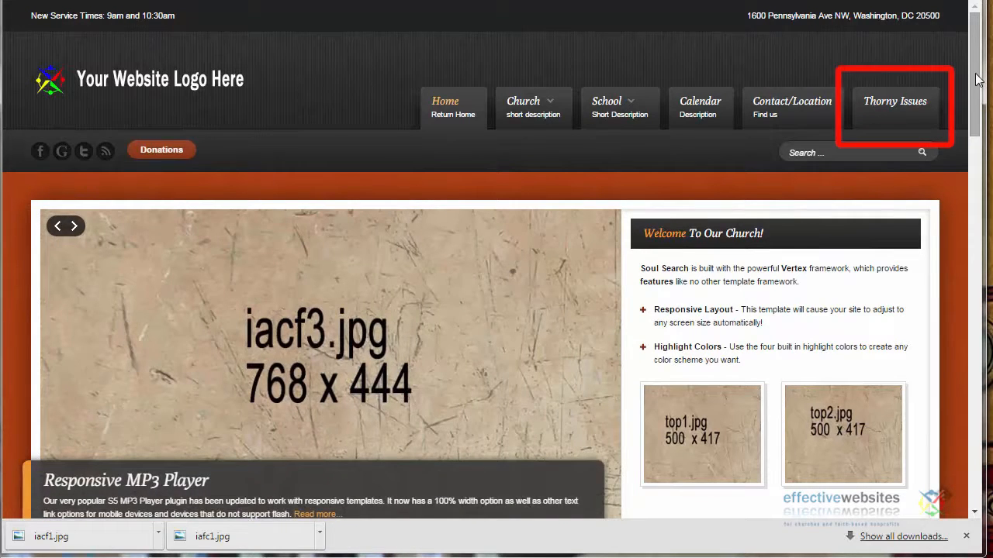
{"action": "left_click", "coordinate": [896, 105]}
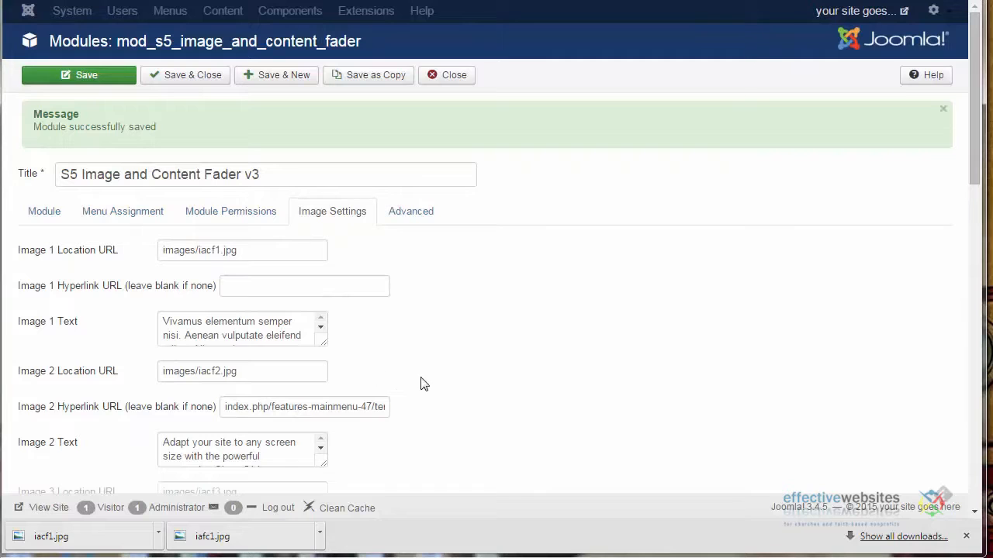
{"action": "left_click_drag", "start_coordinate": [325, 343], "coordinate": [358, 362]}
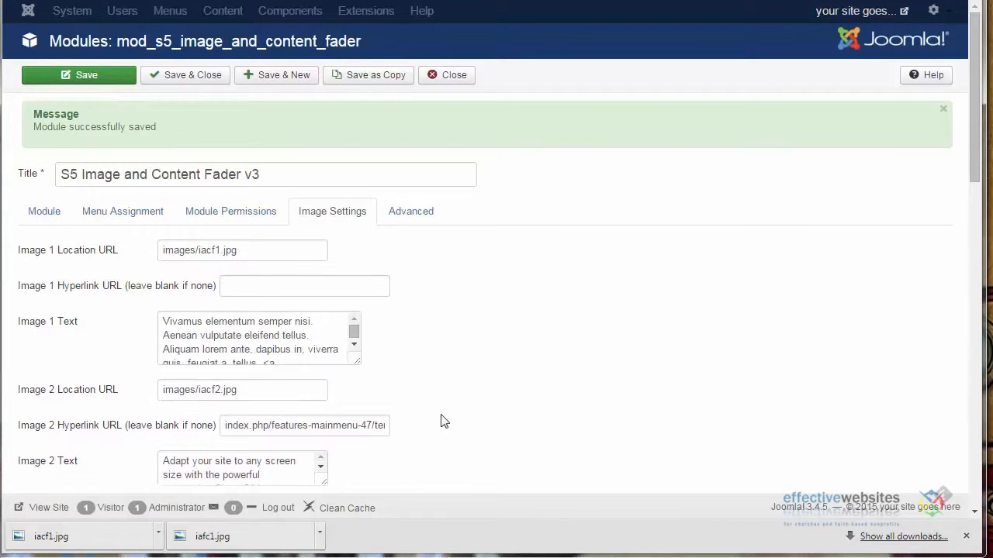
{"action": "left_click_drag", "start_coordinate": [444, 421], "coordinate": [501, 472]}
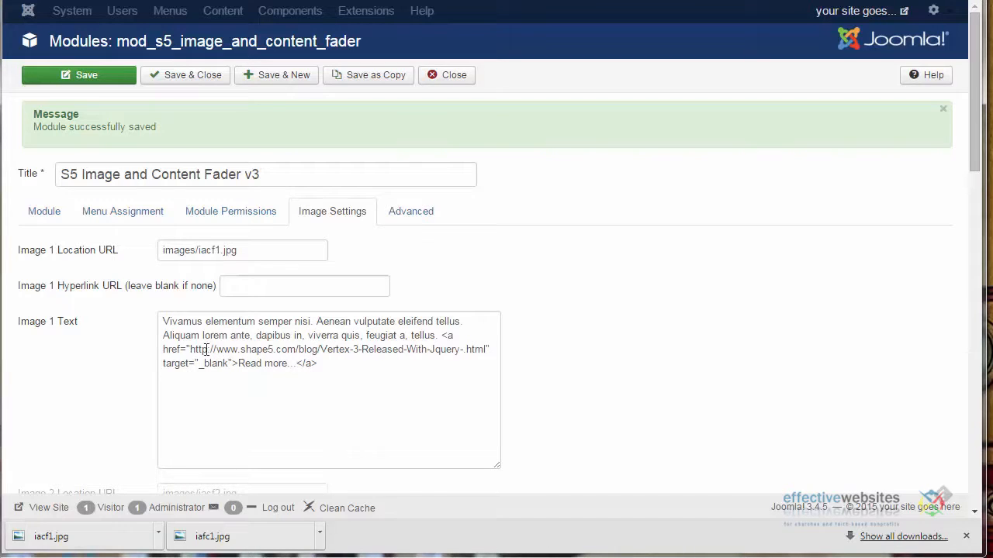
{"action": "left_click_drag", "start_coordinate": [191, 349], "coordinate": [486, 349]}
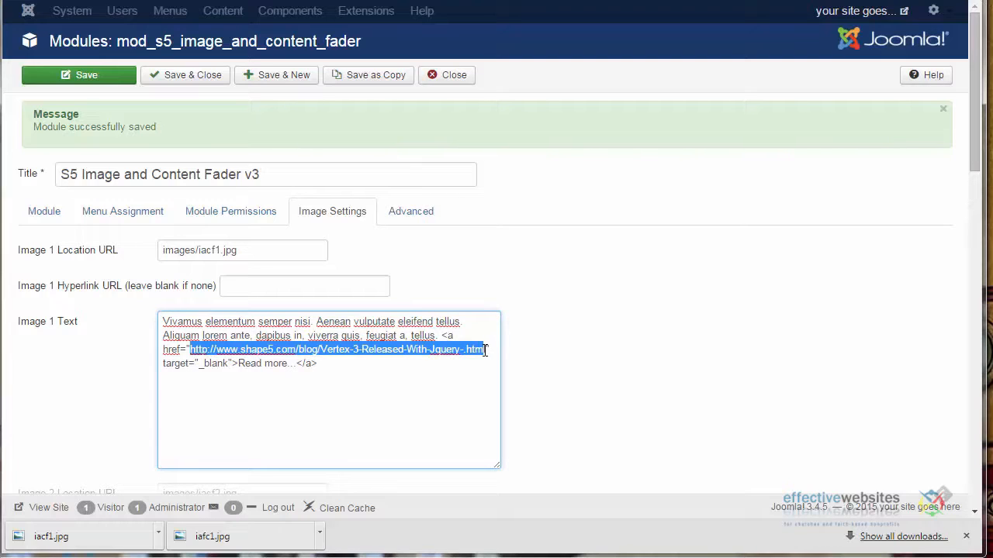
{"action": "type", "text": "http://globalbetterment.org/experiment/index.php/thorny-issues"}
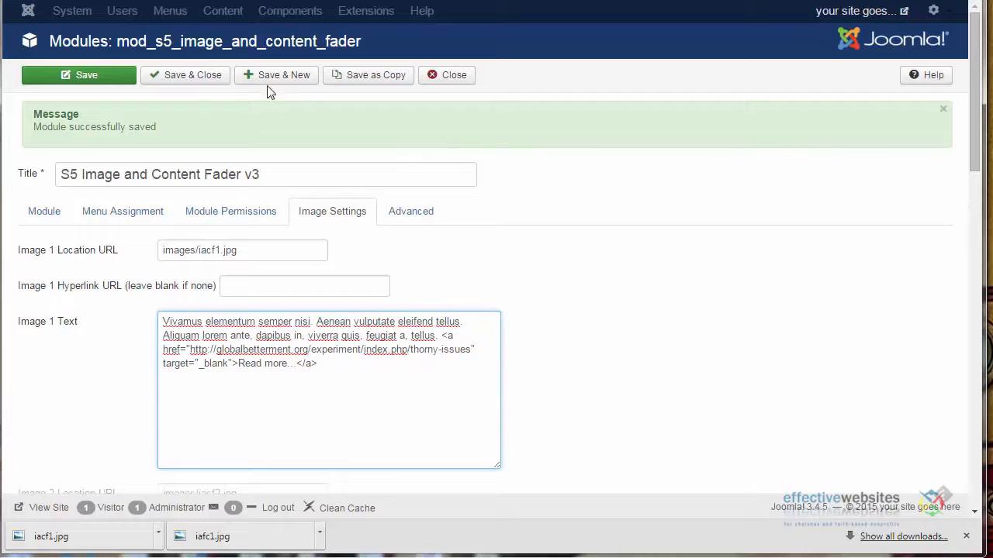
{"action": "left_click", "coordinate": [79, 75]}
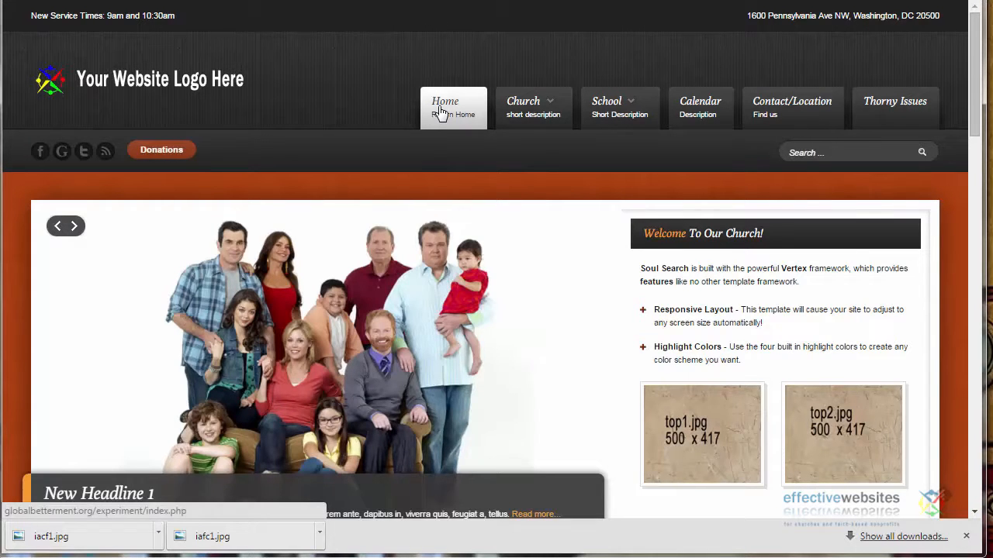
Go back to the first slide of the homepage slideshow to check its new image and text
{"action": "scroll", "coordinate": [814, 233], "scroll_direction": "down", "scroll_amount": 3}
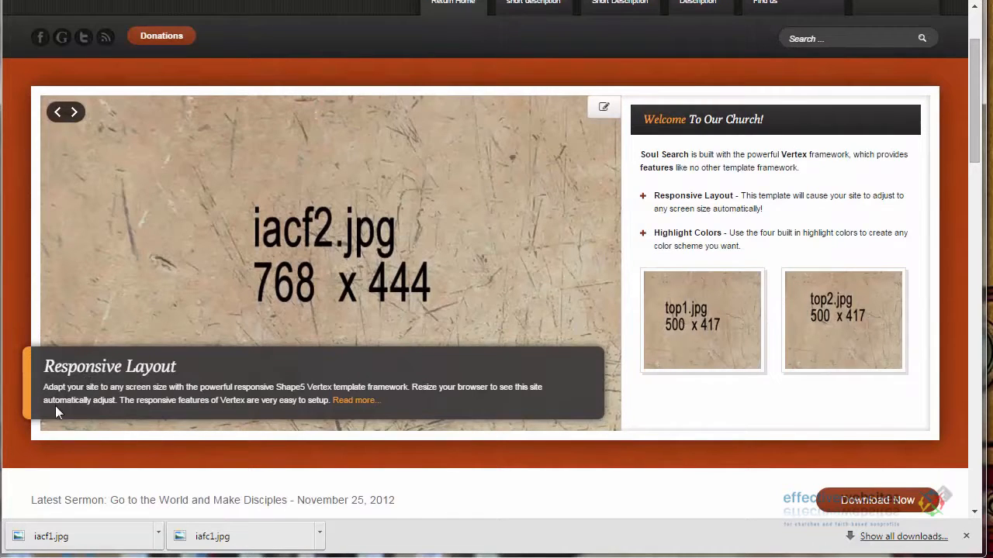
{"action": "left_click", "coordinate": [57, 112]}
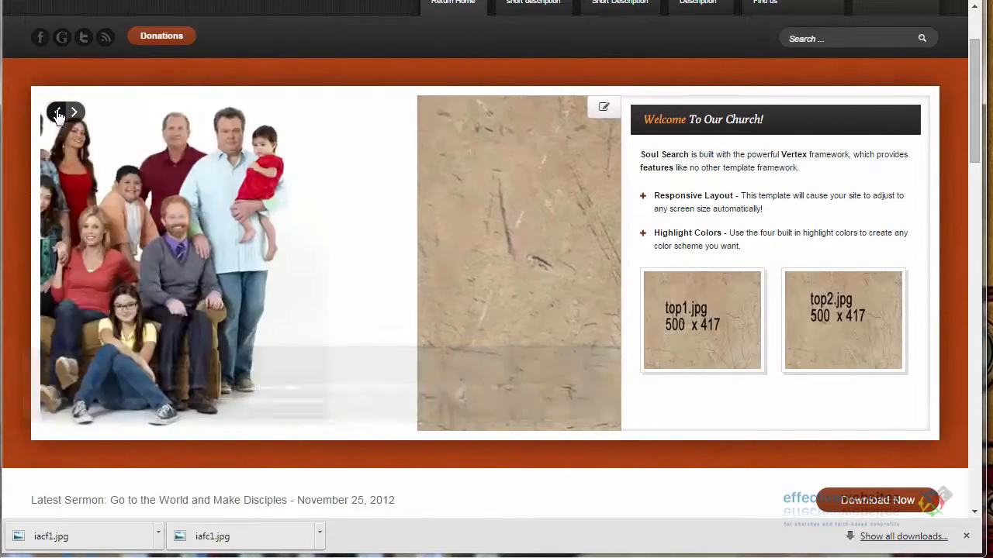